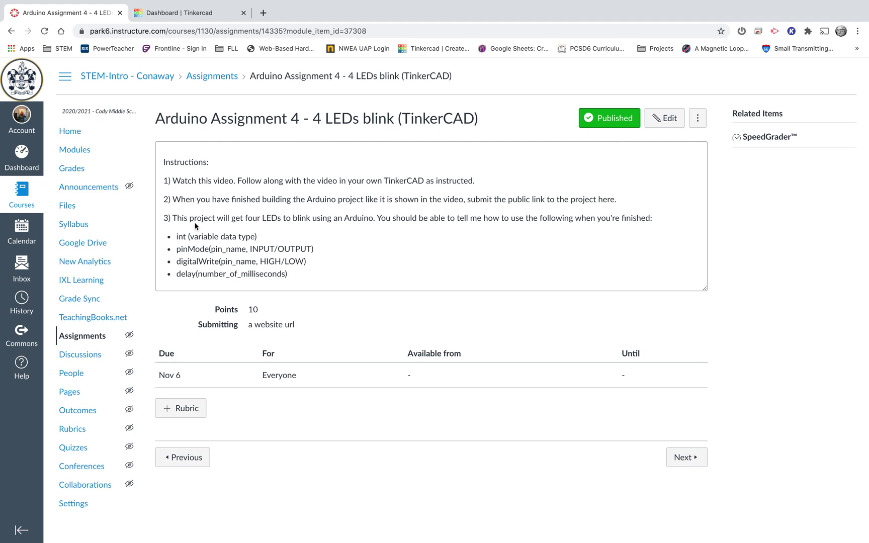
Step: Review the int, pinMode, digitalWrite and delay items listed in the assignment instructions
double_click(178, 237)
double_click(189, 248)
double_click(186, 261)
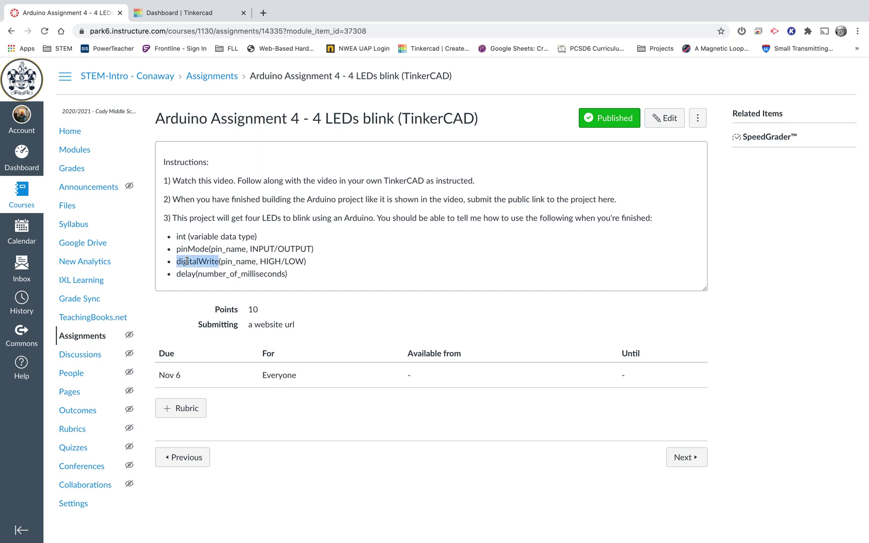
double_click(186, 275)
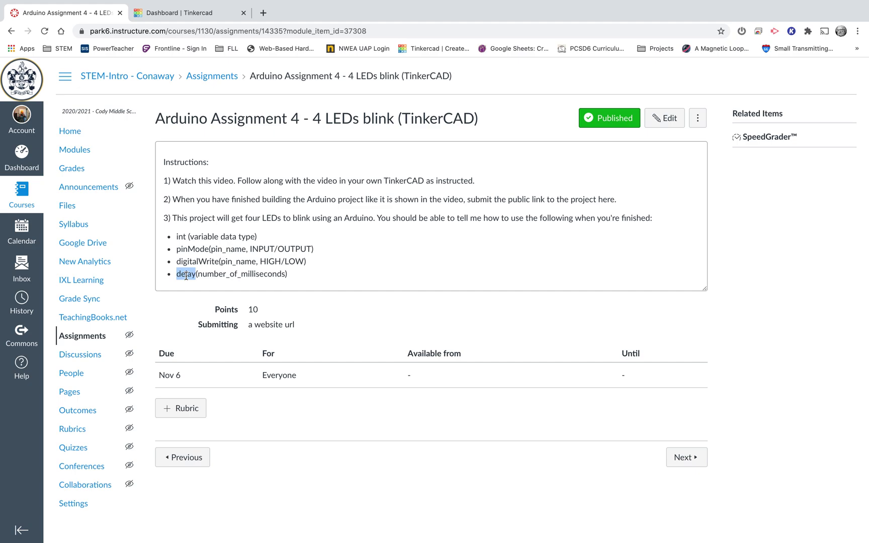
left_click(233, 237)
Step: Switch to Tinkercad and duplicate the Arduino Assignment 3 circuit
left_click(167, 13)
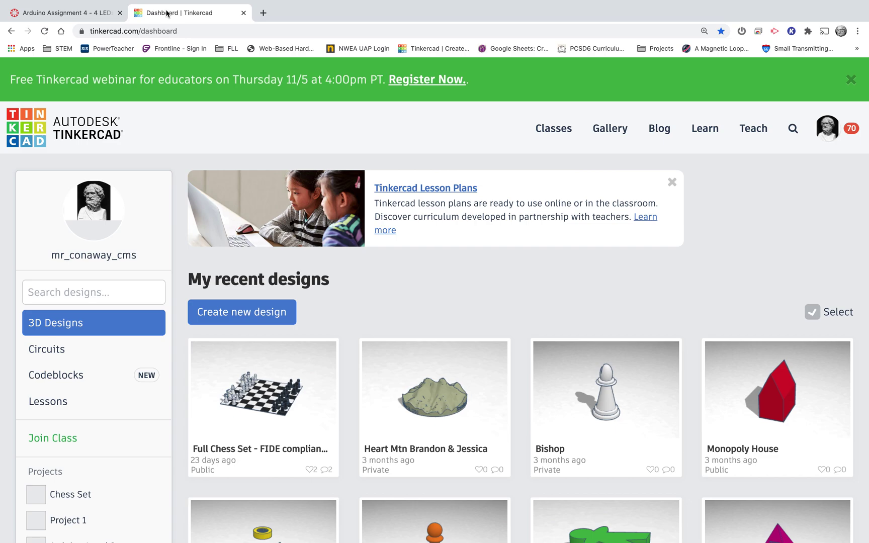
left_click(57, 359)
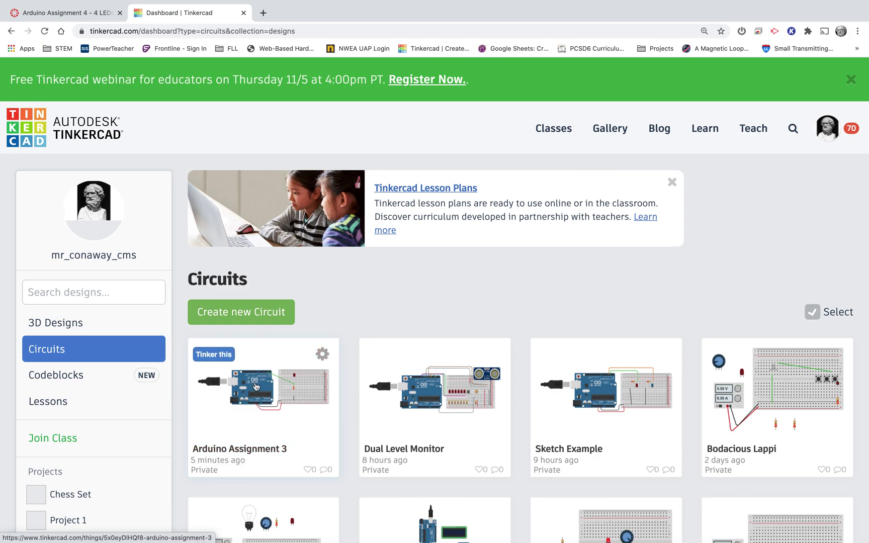
left_click(324, 357)
left_click(327, 388)
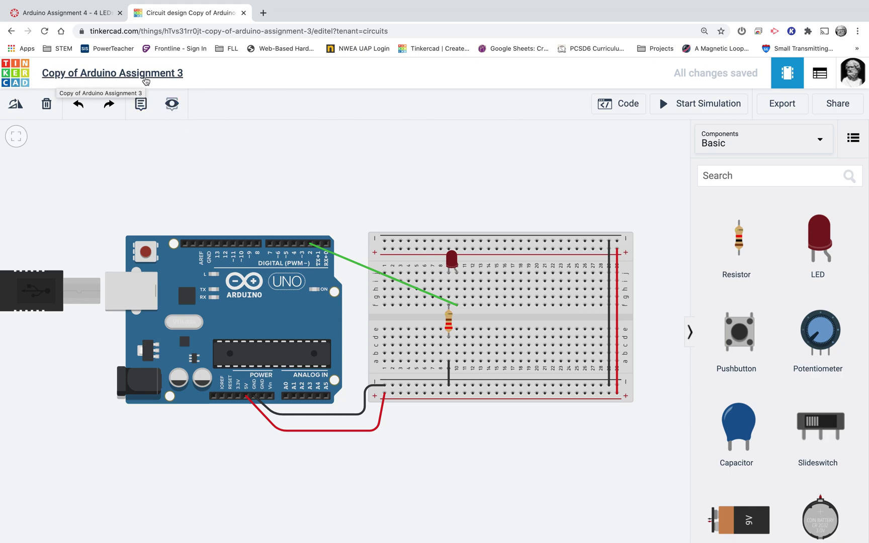
Step: Rename the copied circuit as Arduino Assignment 4
left_click(110, 77)
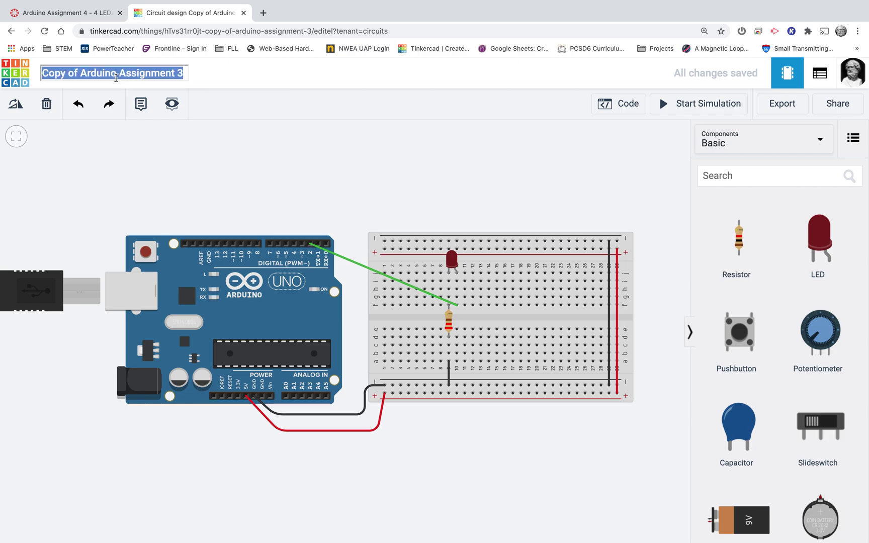
left_click(80, 74)
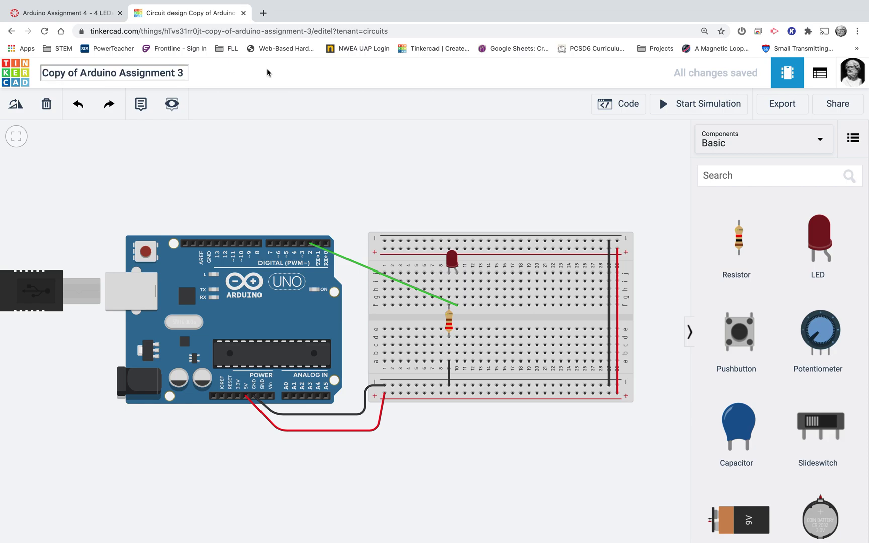
key("BackSpace")
key("BackSpace")
key("BackSpace")
key("BackSpace")
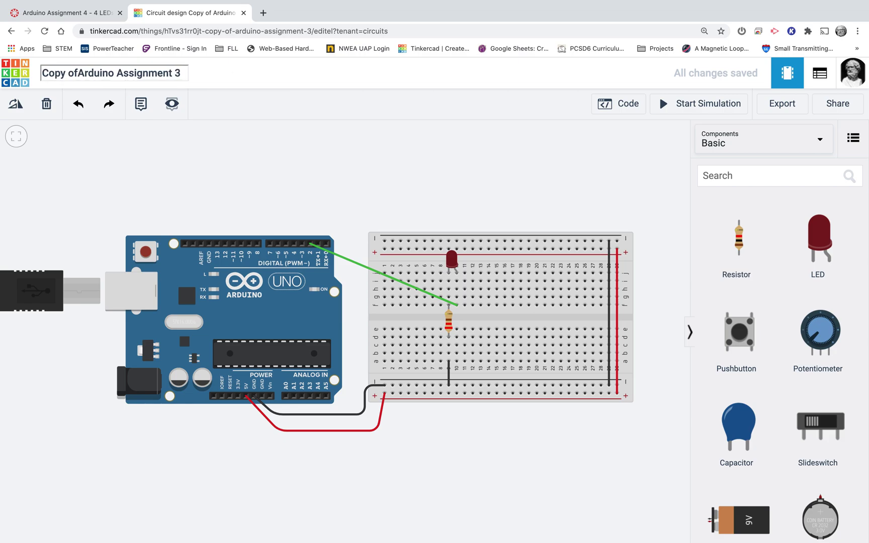
key("BackSpace")
key("BackSpace")
key("BackSpace")
key("BackSpace")
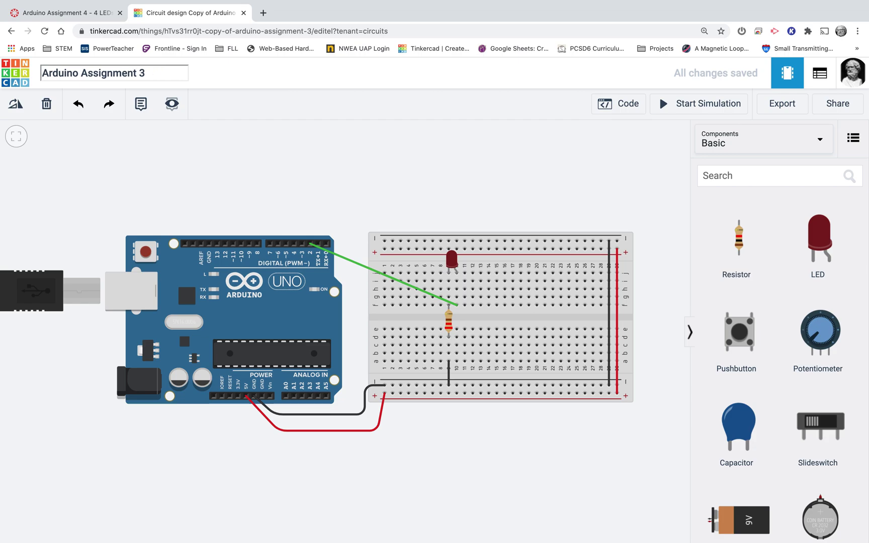
key("Right")
key("Right")
key("Right")
key("Right")
key("Right")
key("Right")
key("Right")
key("Right")
key("Right")
key("Right")
key("Right")
key("Right")
key("Right")
key("Right")
key("Right")
key("BackSpace")
type("4")
left_click(297, 175)
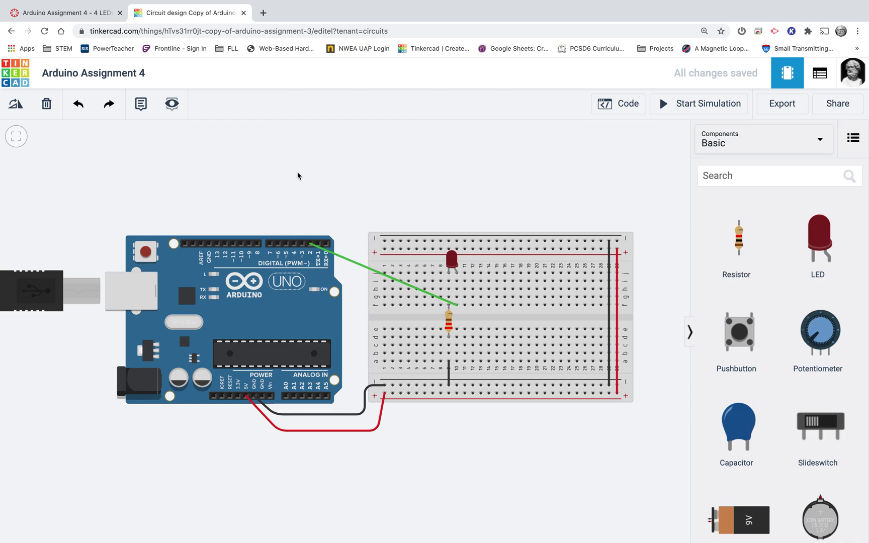
Step: Add two red LEDs to the breadboard beside the existing one, with their legs at columns 12–13 and 15–16
scroll(306, 190, "down", 2)
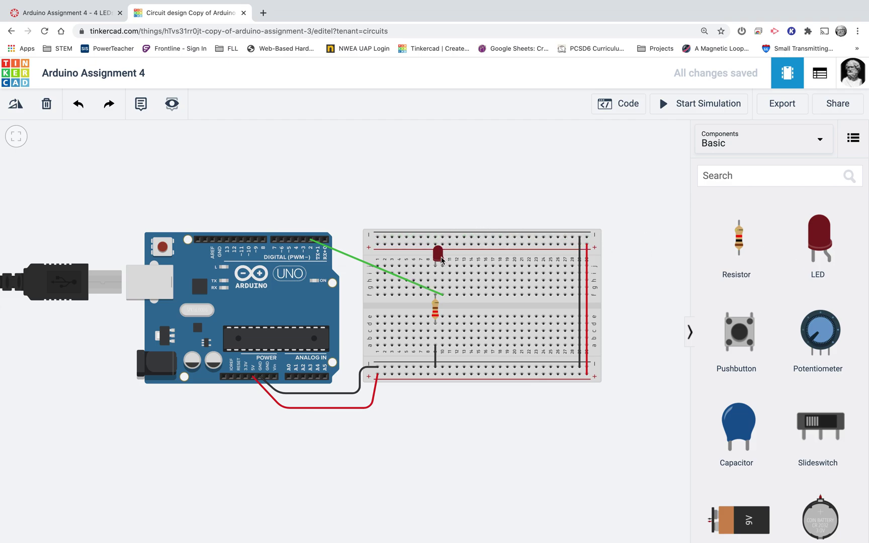
left_click_drag(822, 242, 464, 266)
left_click_drag(829, 240, 486, 265)
left_click(481, 162)
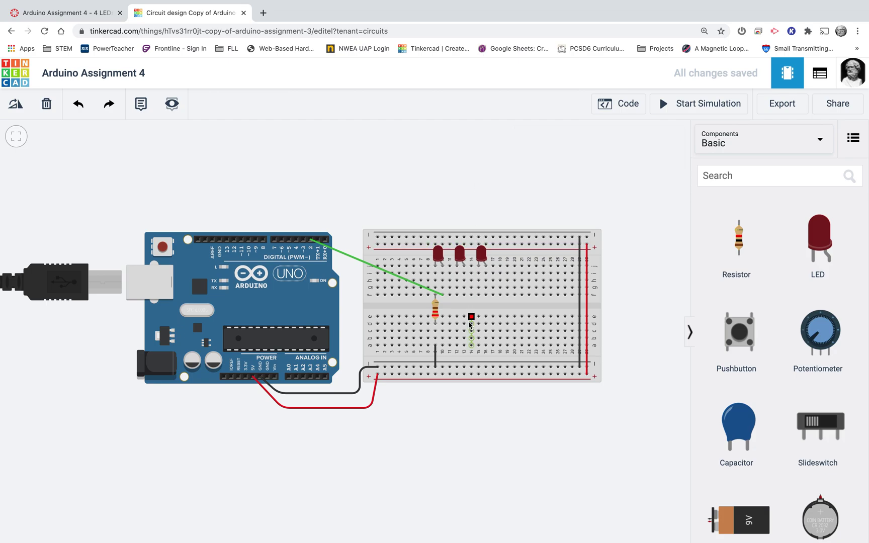
Step: Copy the third LED and place the duplicate at columns 18–19 in the same row
left_click(481, 258)
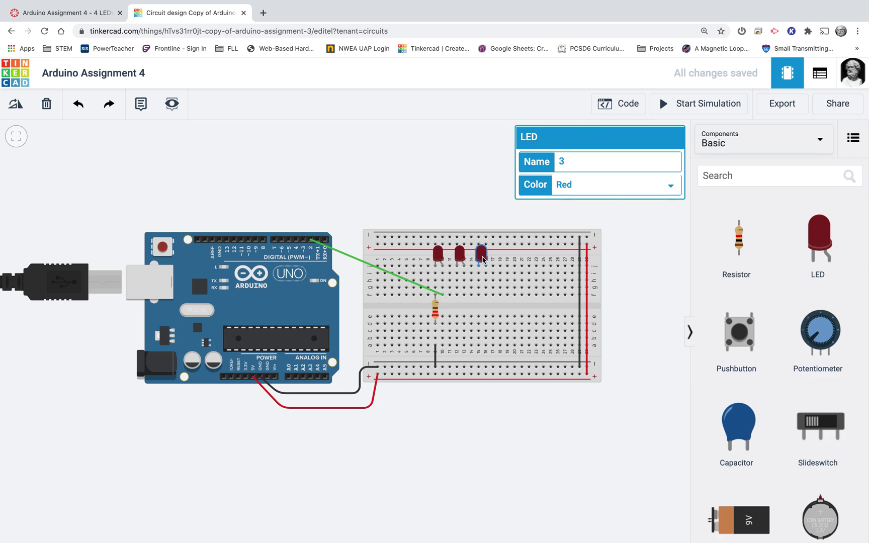
key("ctrl+c")
key("ctrl+v")
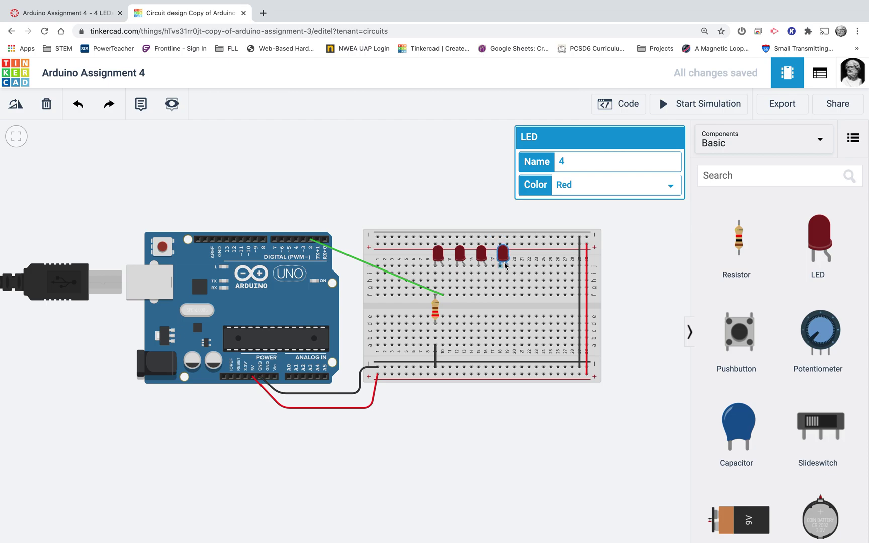
left_click(506, 265)
left_click(458, 469)
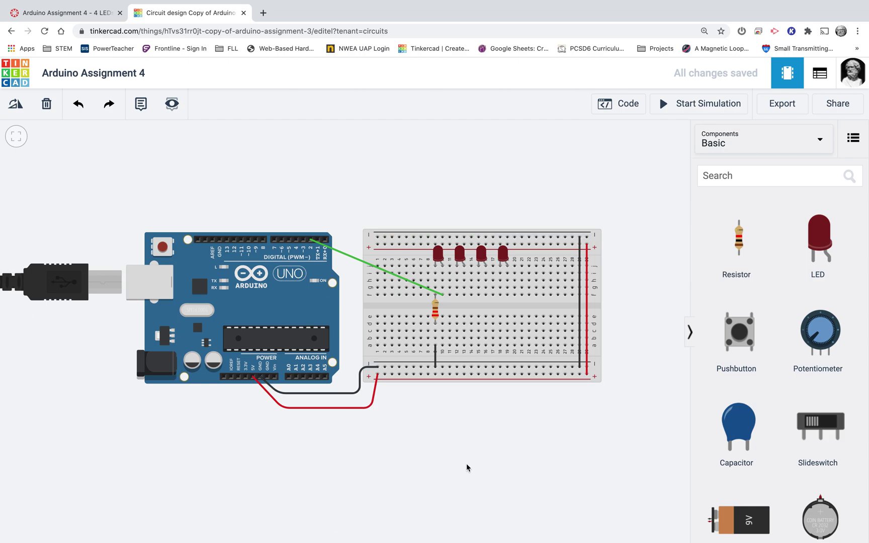
Step: Duplicate the 220 Ω resistor and place the copy at column 12 across the breadboard's centre gap
left_click(436, 316)
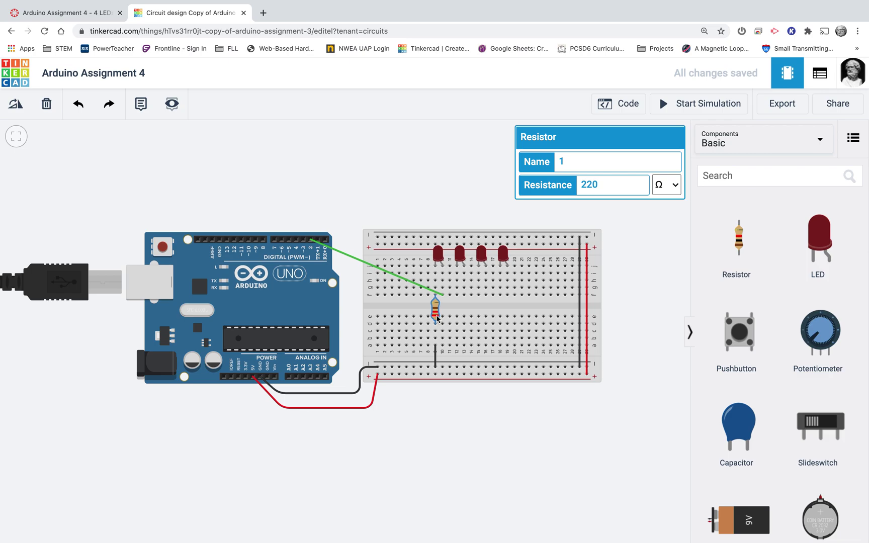
key("ctrl+d")
left_click_drag(437, 318, 458, 316)
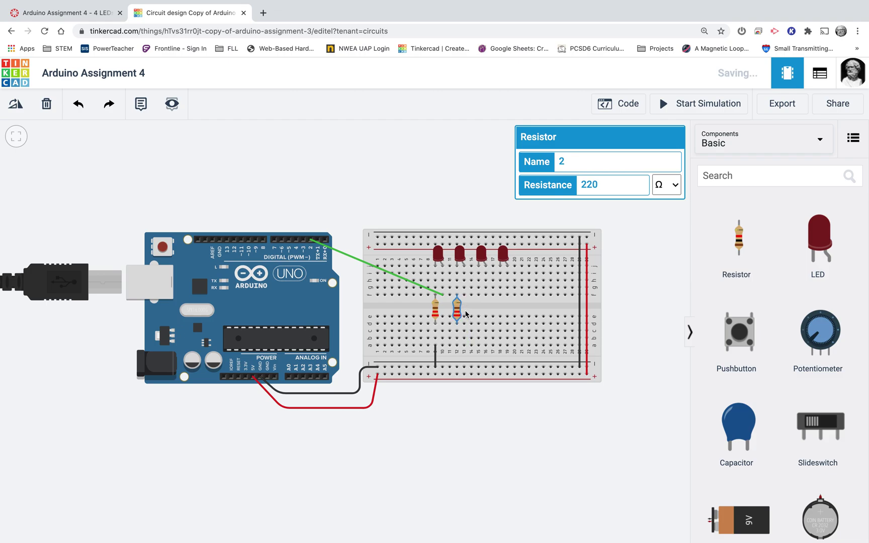
Step: Paste two more copies of the 220 Ω resistor across the centre gap at columns 15 and 18
scroll(465, 314, "up", 3)
scroll(466, 313, "up", 1)
scroll(466, 312, "down", 5)
scroll(467, 310, "up", 4)
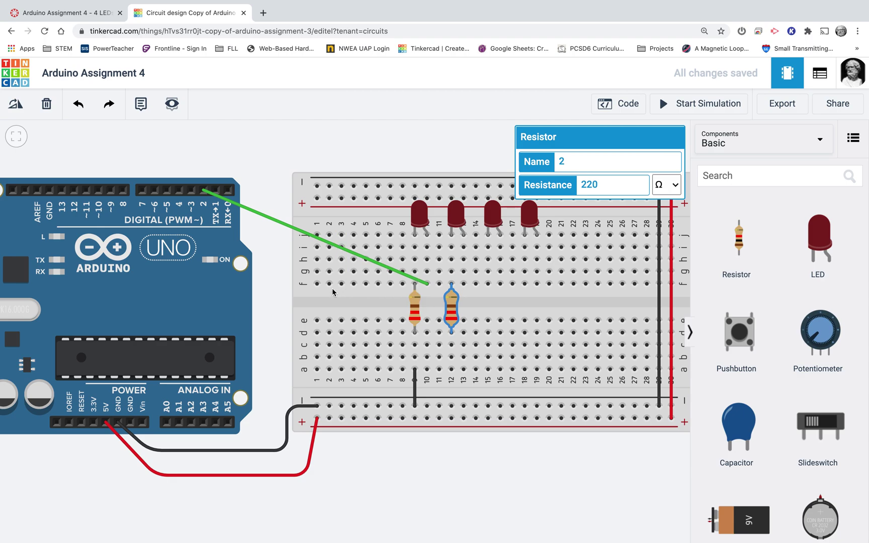
key("ctrl+c")
key("ctrl+v")
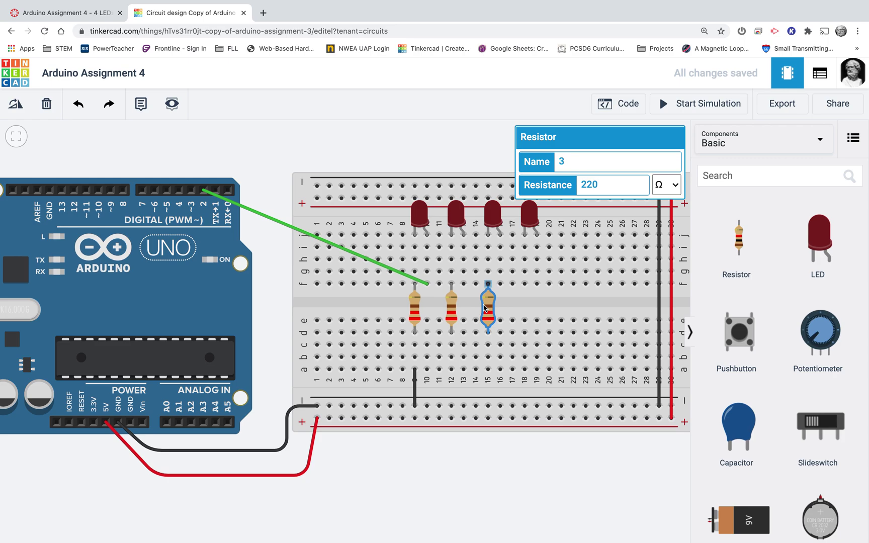
left_click(486, 307)
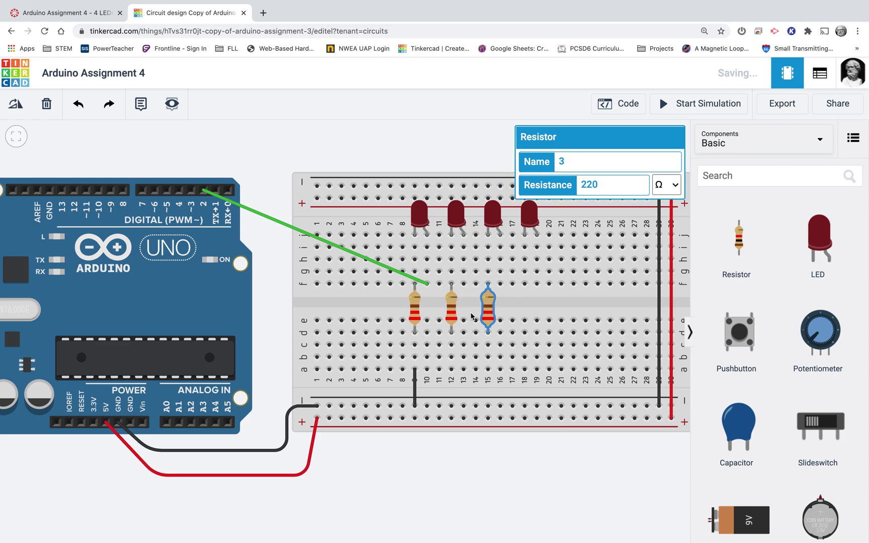
key("ctrl+v")
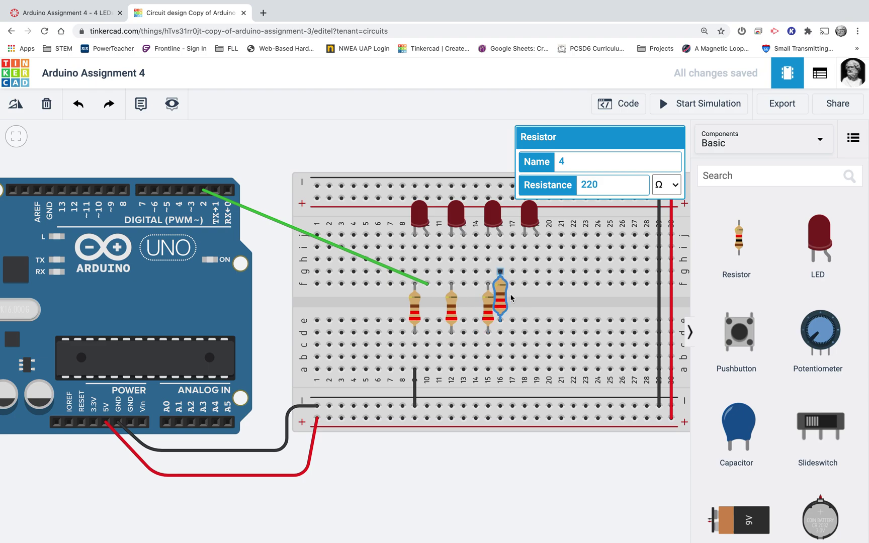
left_click(526, 306)
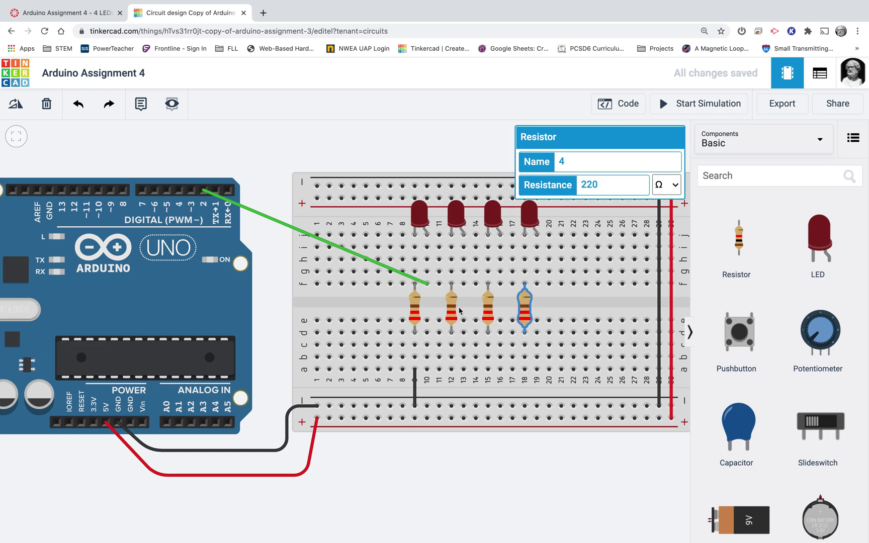
Step: Connect row a of column 12 to the lower negative rail with a black wire
left_click(451, 369)
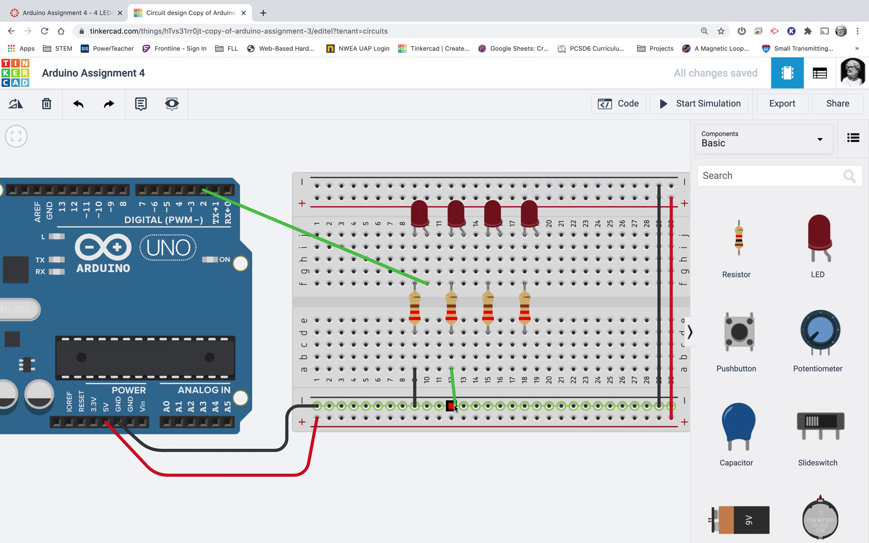
left_click(451, 405)
left_click(618, 171)
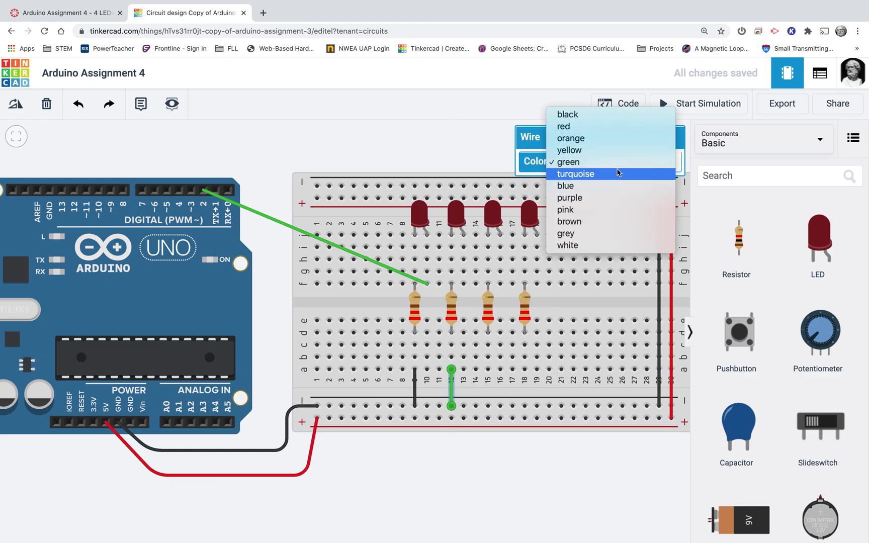
left_click(595, 119)
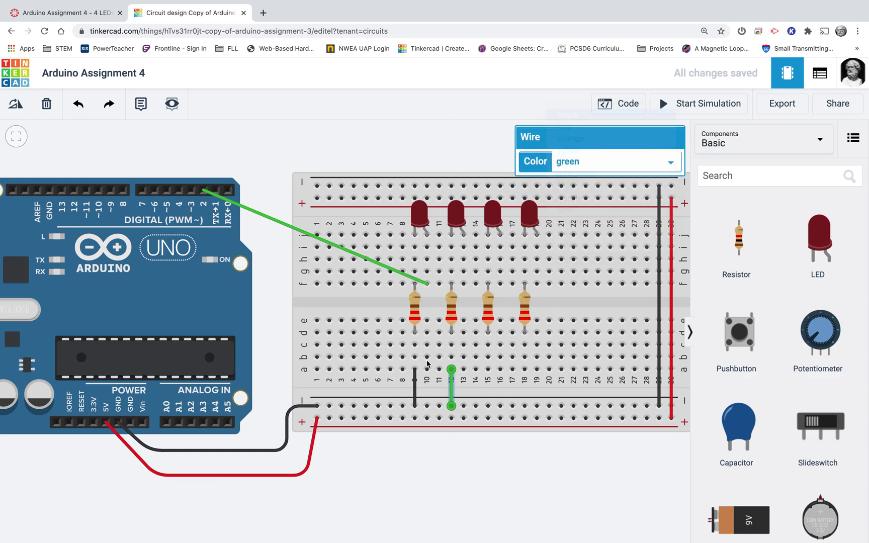
Step: Wire row a of column 15 to the lower negative rail, trying several wire colours and ending with black
left_click(488, 369)
left_click(488, 405)
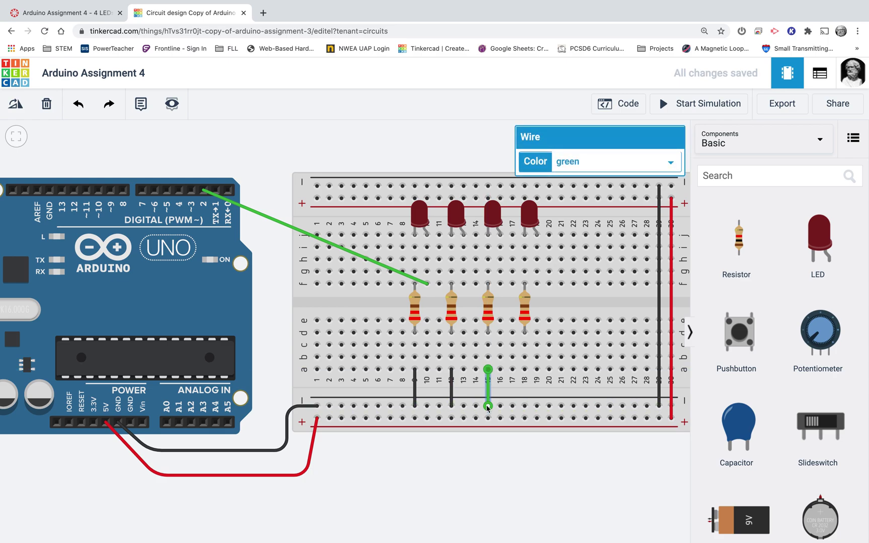
key("2")
key("3")
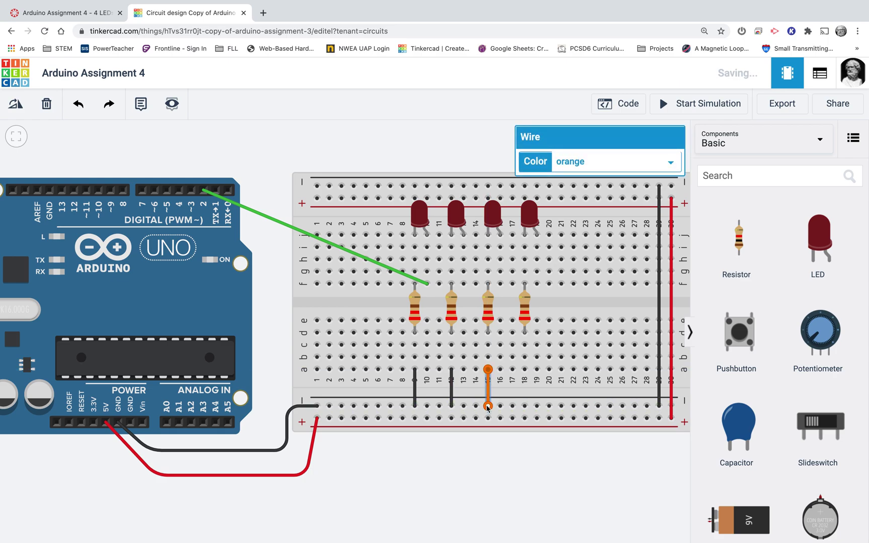
key("0")
key("4")
key("5")
key("6")
key("7")
key("5")
key("4")
key("2")
key("0")
key("3")
key("4")
key("5")
key("0")
Step: Connect row a of column 18 to the lower negative rail with a black wire
left_click(525, 370)
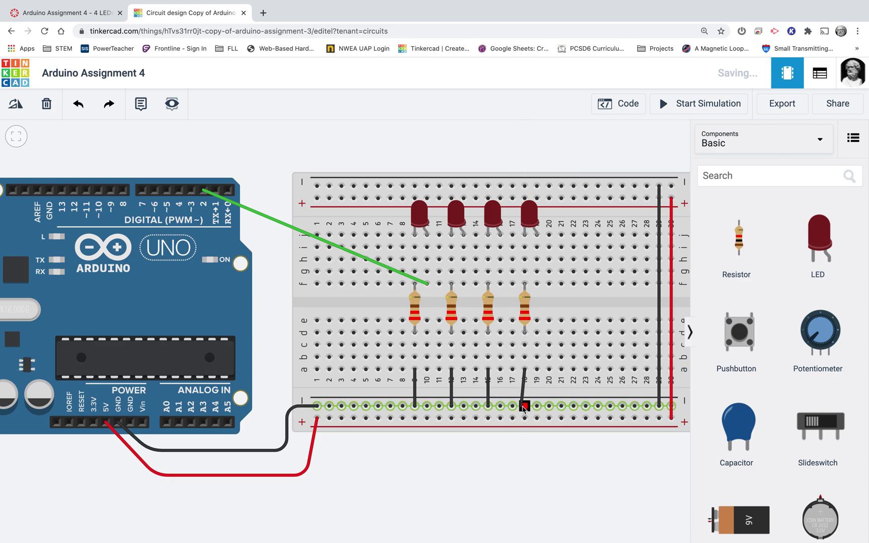
left_click(524, 405)
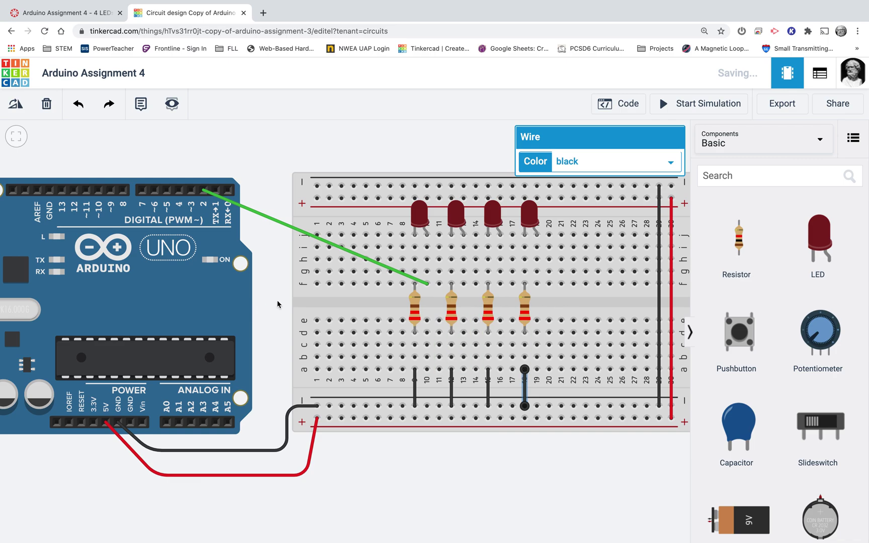
left_click(266, 189)
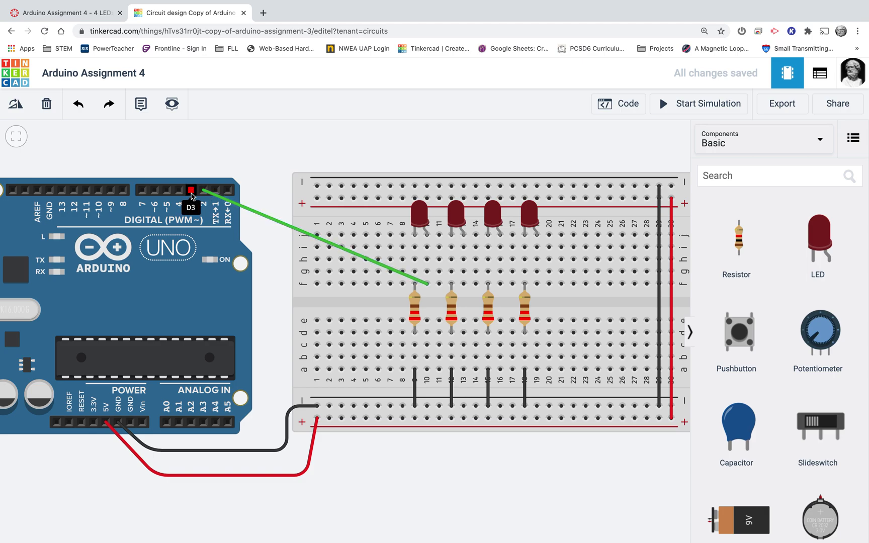
Step: Connect Arduino digital pins 3 and 4 to row f at columns 13 and 16 with yellow wires
left_click(191, 195)
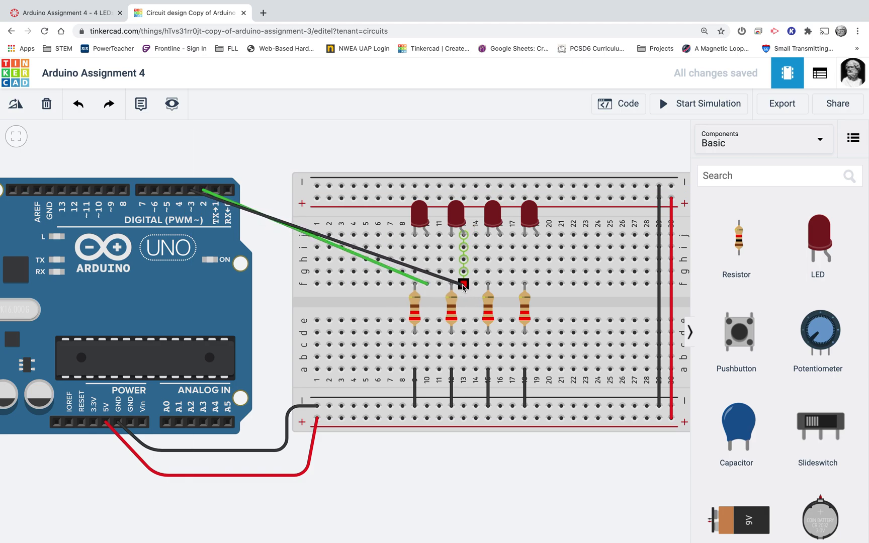
left_click(463, 285)
key("5")
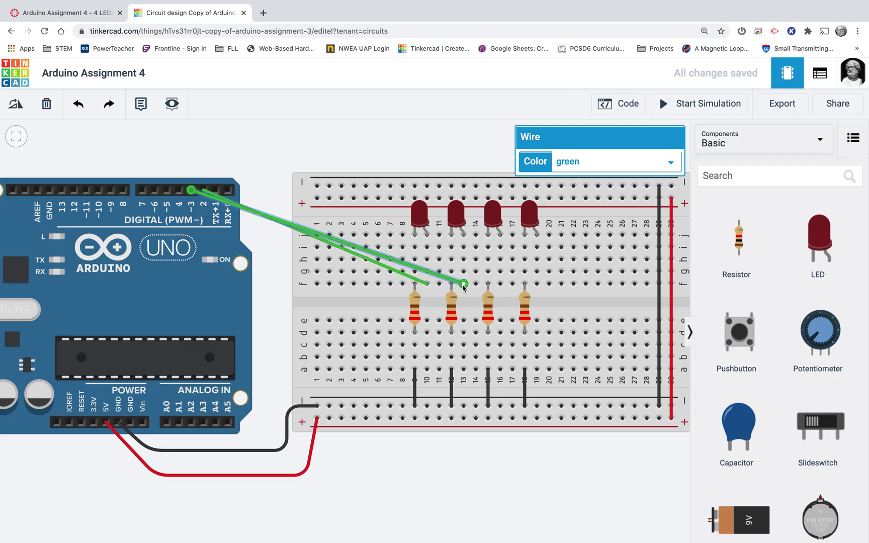
key("4")
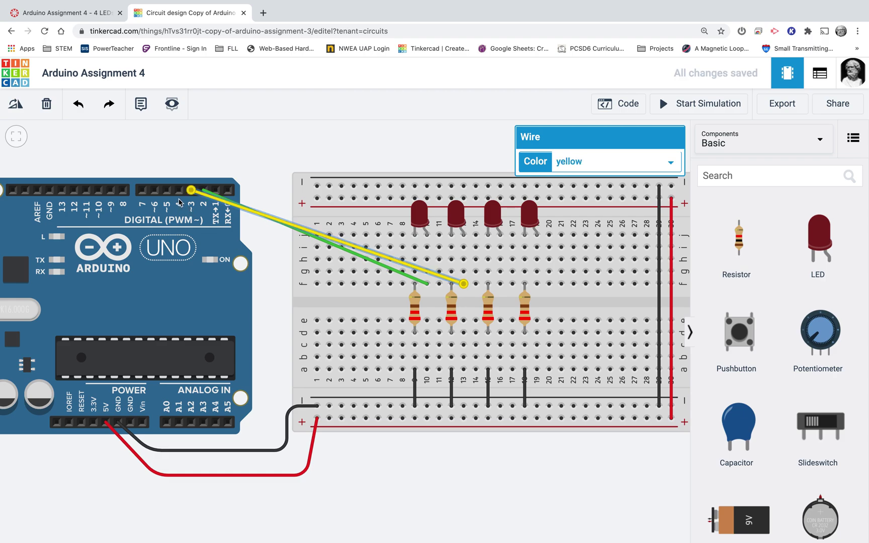
left_click(179, 191)
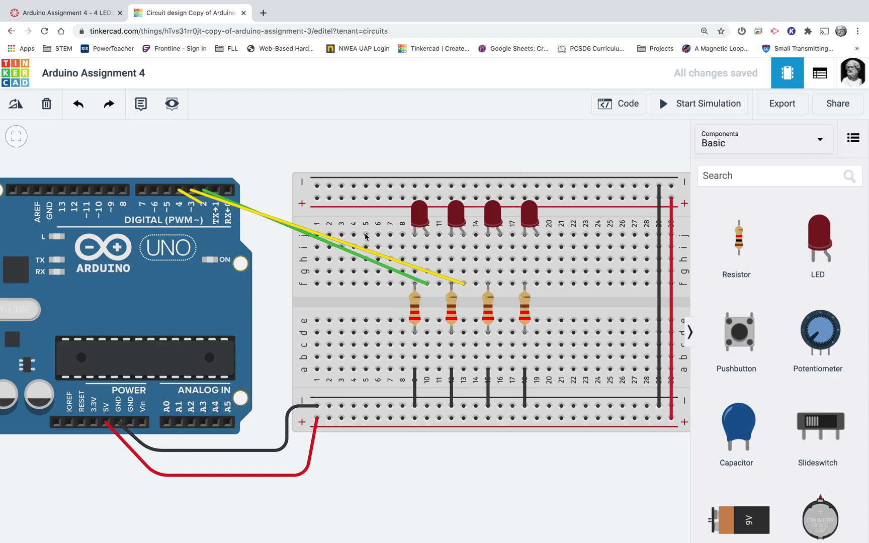
left_click(500, 285)
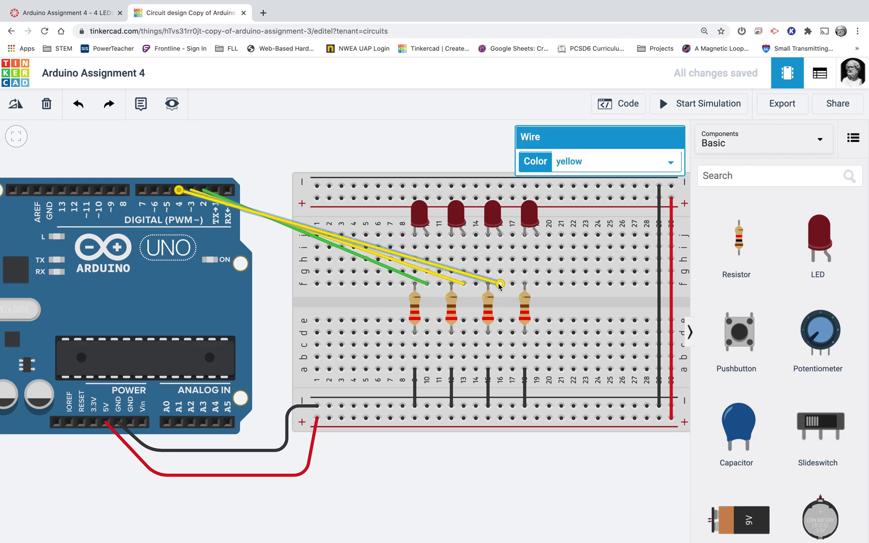
Step: Recolour the pin 4 wire orange and connect Arduino digital pin 5 to row f, column 19 with a turquoise wire
key("3")
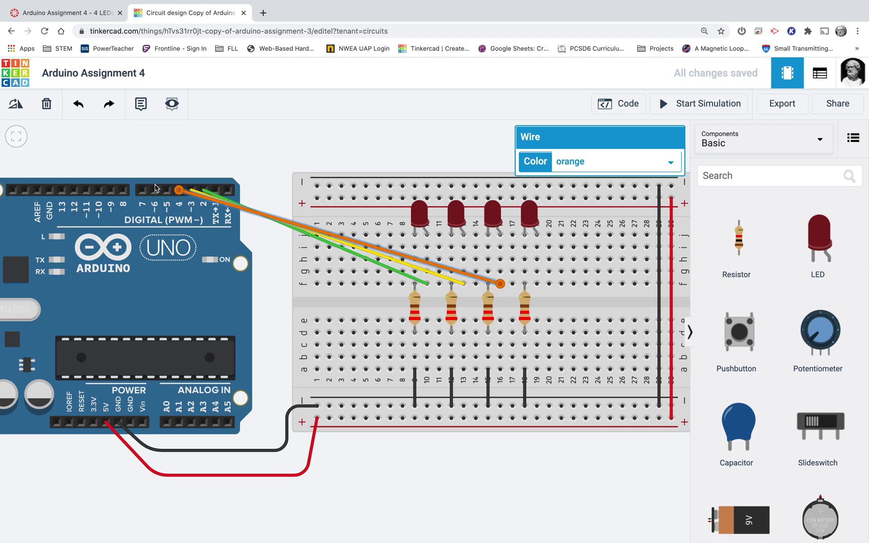
left_click(166, 190)
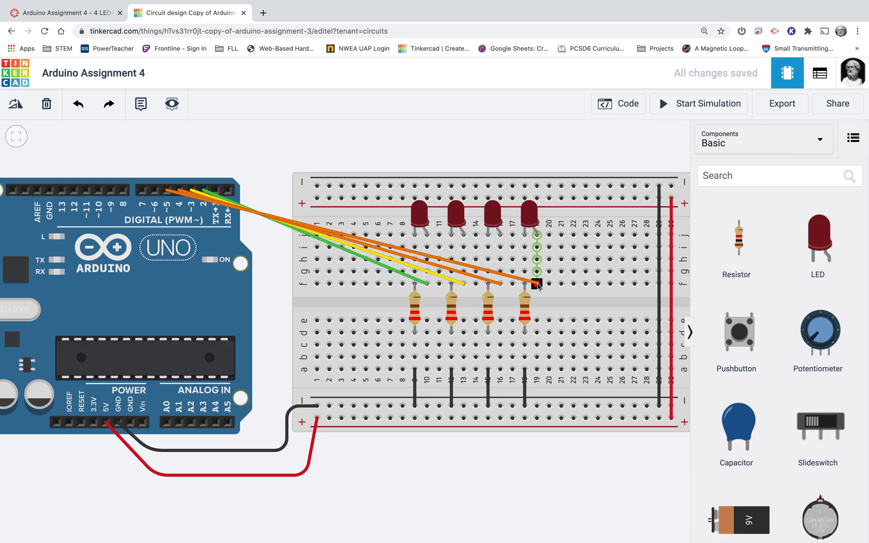
left_click(537, 284)
key("6")
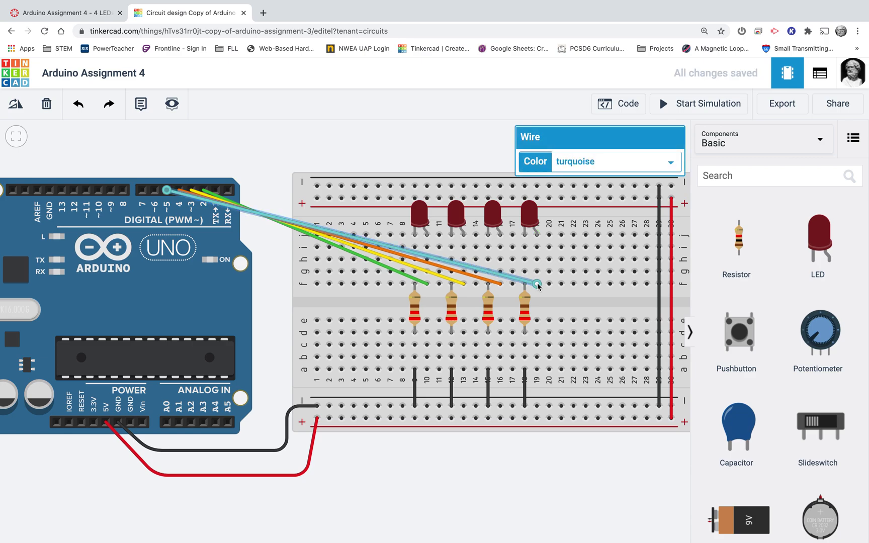
left_click(449, 497)
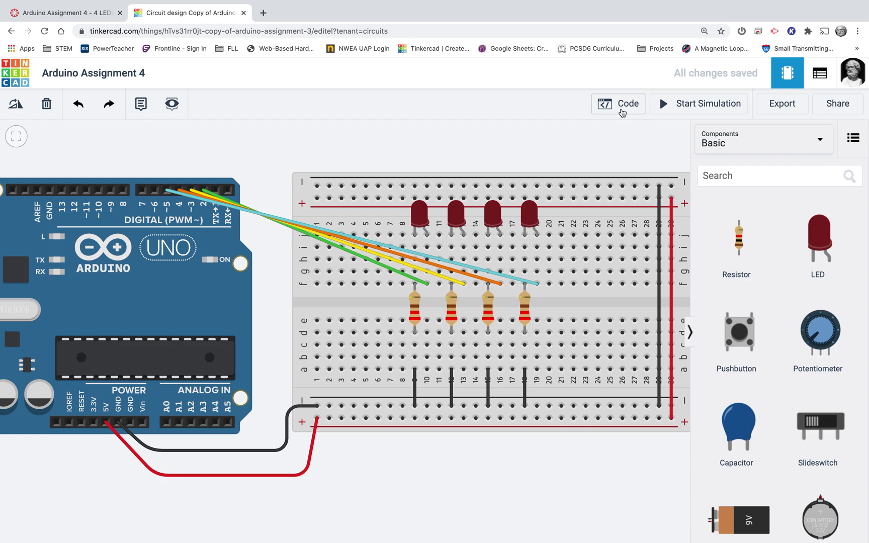
Step: Show the circuit's code and duplicate the declaration "int ledPin = 2;" on a new line directly below it
left_click(622, 112)
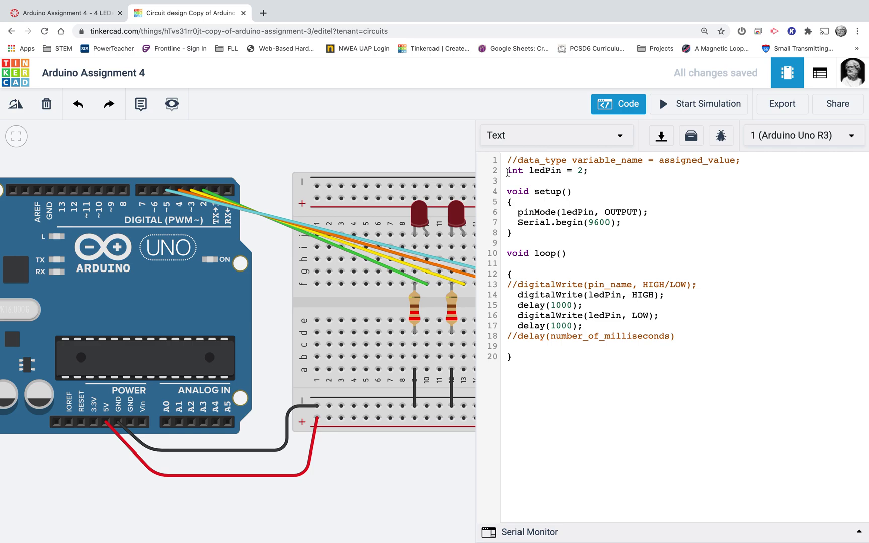
left_click(508, 172)
key("Right")
key("Right")
key("Left")
key("Left")
key("Left")
key("Left")
key("shift+Right")
key("shift+Right")
key("shift+Right")
key("shift+Right")
key("shift+Right")
key("shift+Right")
key("shift+Right")
key("shift+Right")
key("shift+Right")
key("shift+Right")
key("shift+Right")
key("shift+Right")
key("shift+Right")
key("shift+Right")
key("shift+Right")
key("ctrl+c")
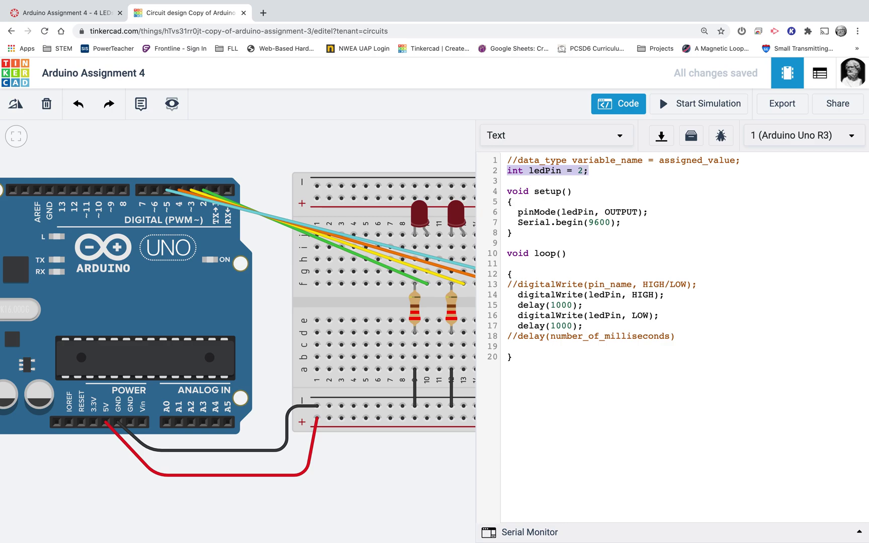
key("Right")
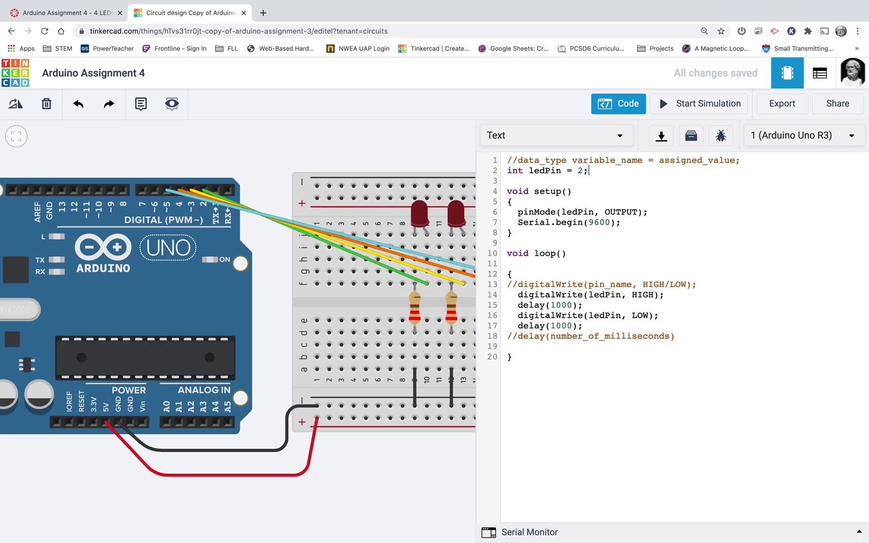
key("Return")
key("ctrl+v")
Step: Set the pin value in the second ledPin declaration to 3
left_click(561, 180)
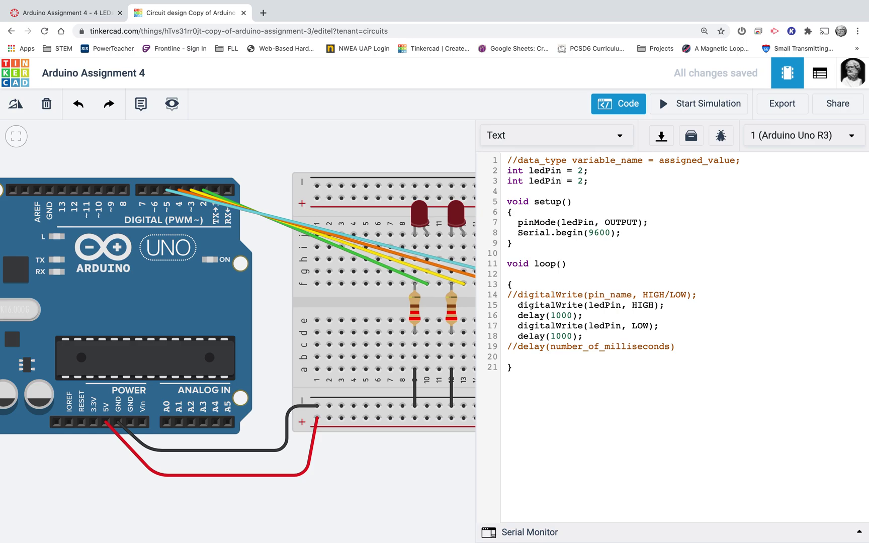
left_click_drag(359, 160, 335, 163)
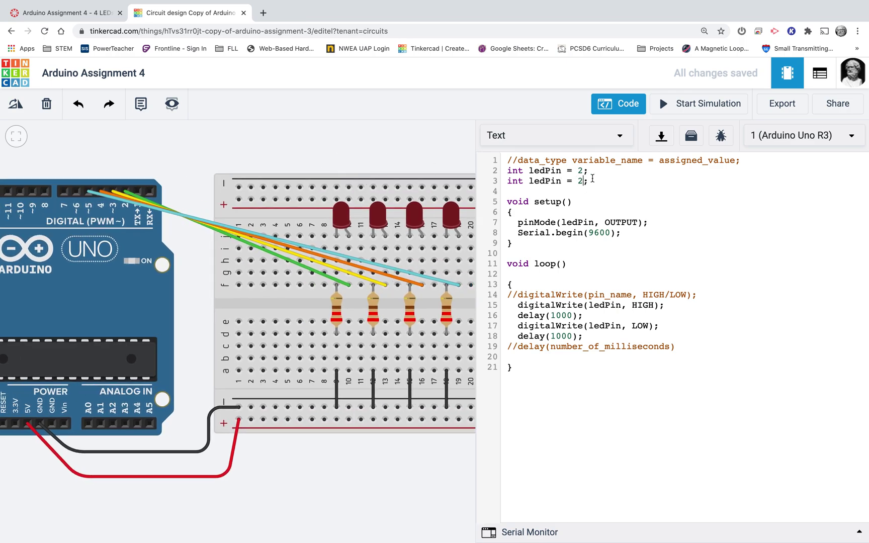
key("BackSpace")
type("3")
Step: Rename the variables in the first and second declarations to ledPin1 and ledPin2
left_click_drag(528, 170, 561, 171)
left_click(568, 170)
double_click(580, 171)
left_click(580, 171)
left_click_drag(562, 181, 533, 180)
left_click(534, 181)
double_click(580, 181)
left_click(579, 181)
left_click(583, 181)
key("shift+Left")
key("Up")
type("1")
left_click(561, 181)
type("2")
Step: Add a third declaration below ledPin2 reading "int ledPin3 = 4;"
key("Return")
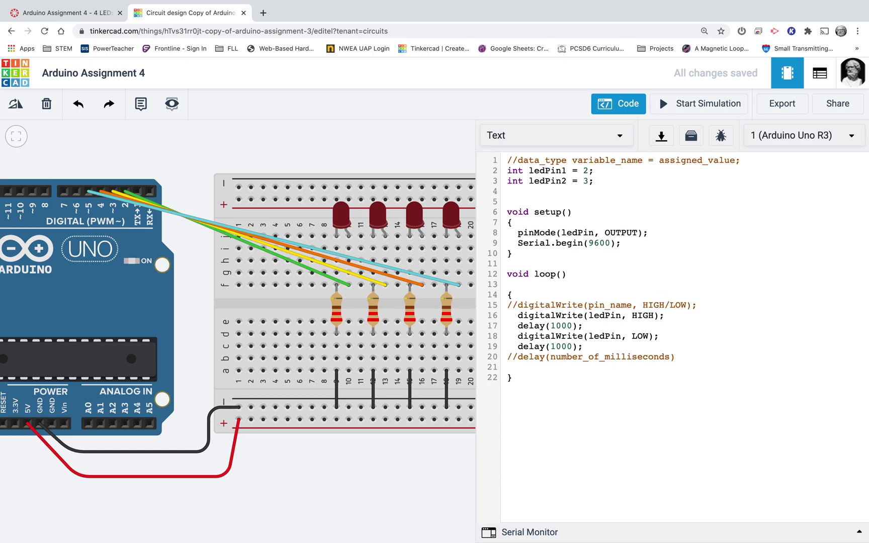
type("int ledPin = 2;")
left_click(561, 191)
type("3")
double_click(585, 191)
type("4")
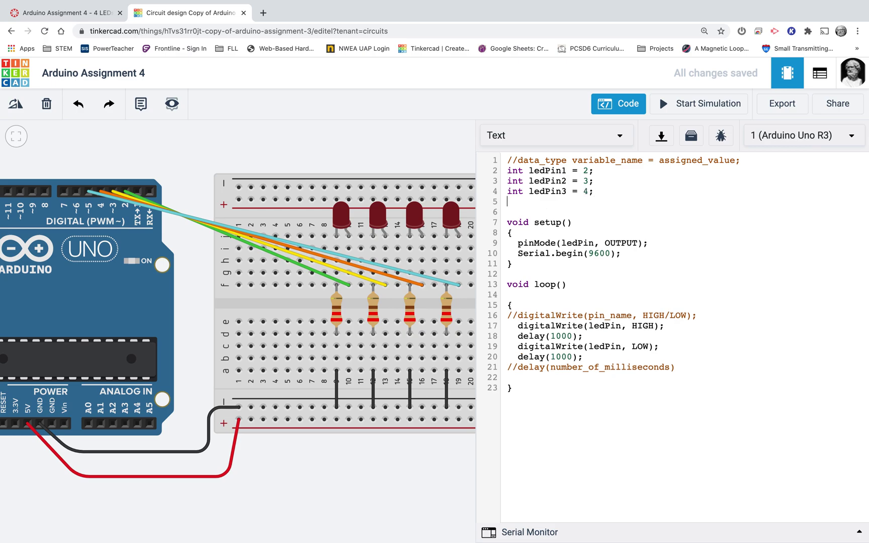
Step: Add a fourth declaration reading "int ledPin4 = 5;" and insert an extra blank line before the setup function
key("ctrl+v")
left_click(562, 201)
type("4")
key("Right")
key("Right")
key("Right")
key("Right")
key("shift+Left")
type("5")
left_click(508, 211)
key("Return")
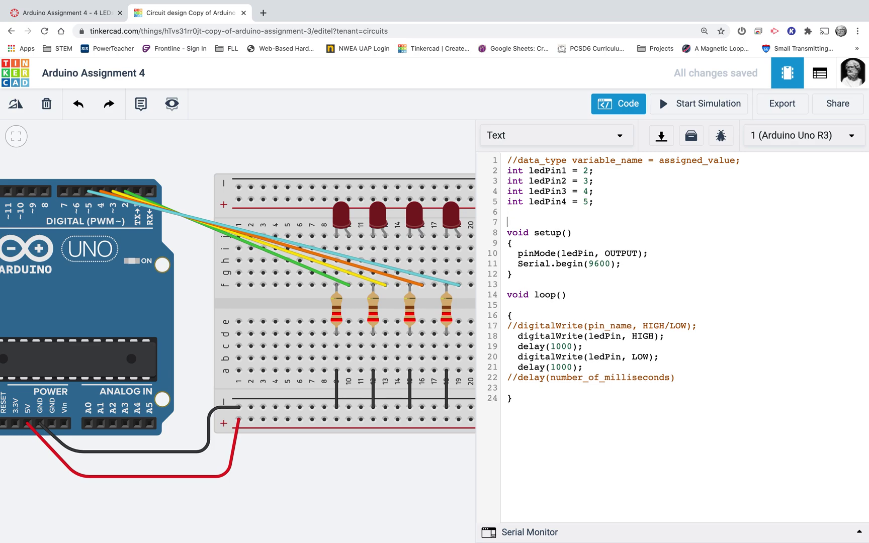
left_click(508, 211)
key("Up")
key("Up")
key("Up")
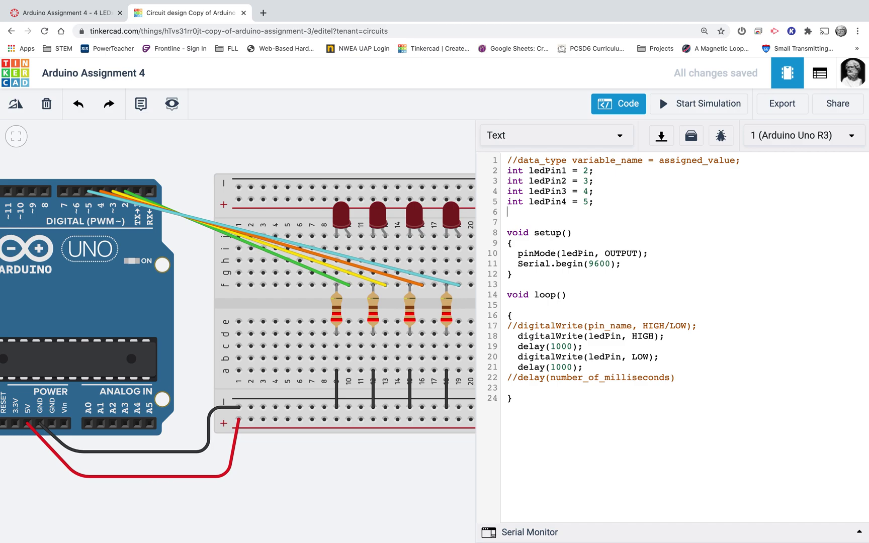